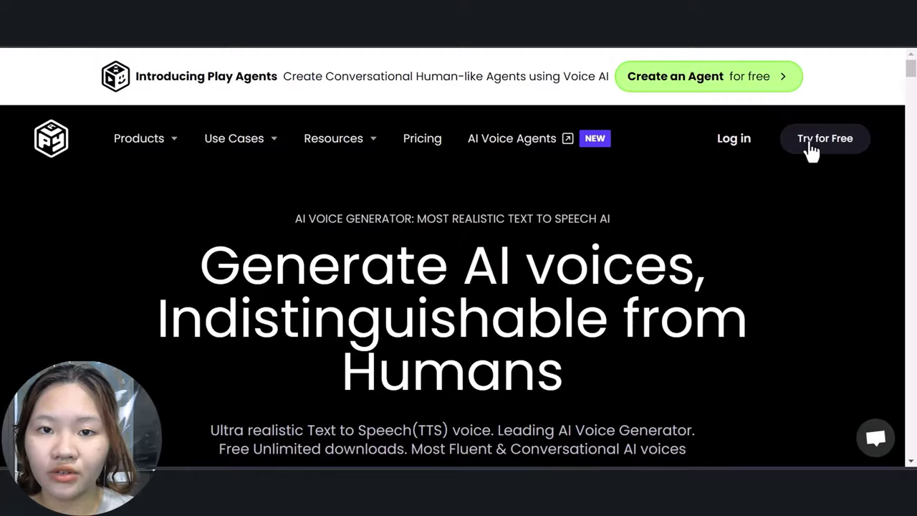
- Sign up for a free account and start a new Instant voice clone
left_click(807, 147)
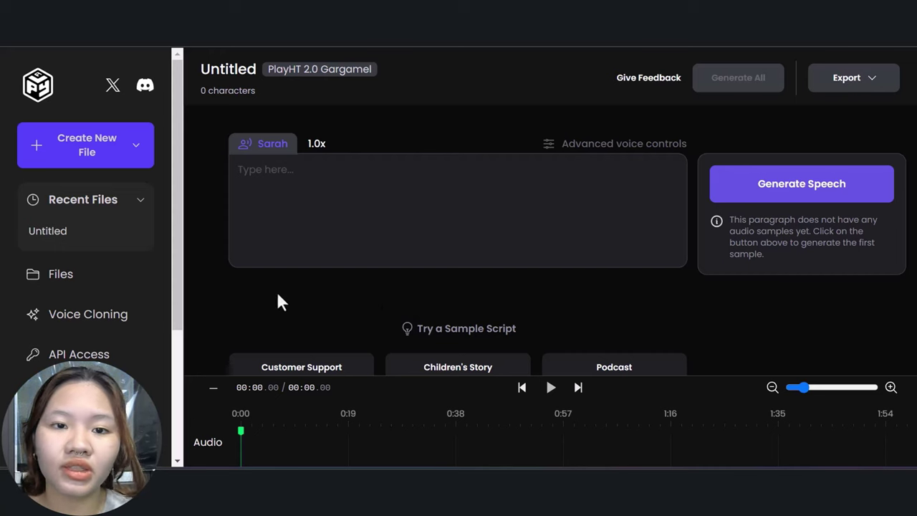
left_click(86, 328)
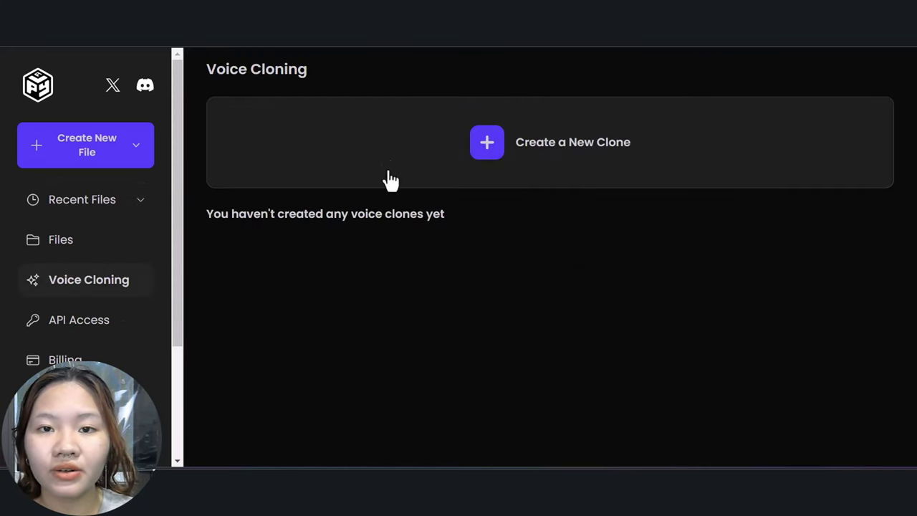
left_click(501, 157)
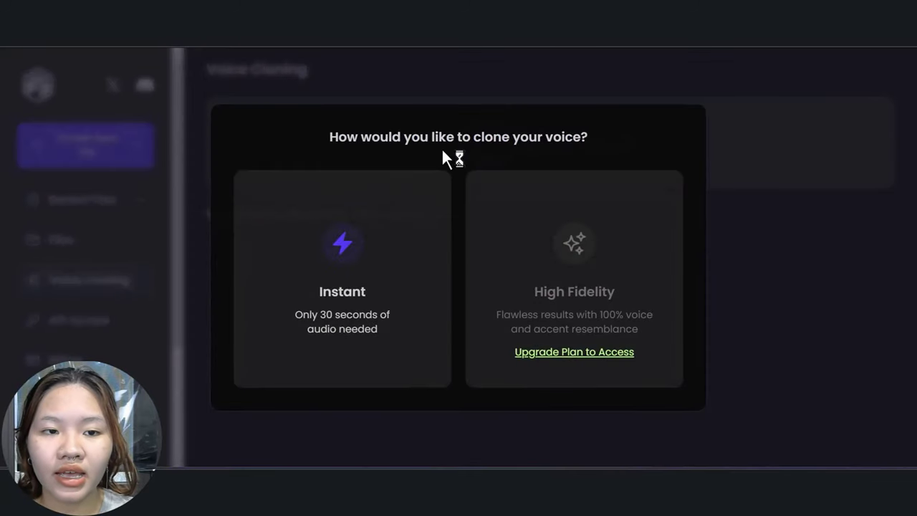
left_click(335, 284)
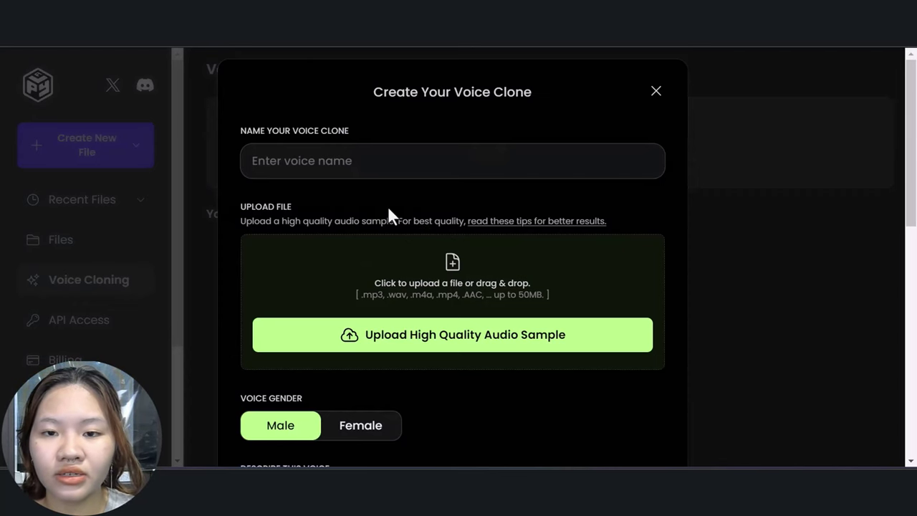
- Name the clone 'Billie Eilish', upload the Billie Eilish audio sample, and set gender to Female
left_click(318, 161)
type("Billie Eilish")
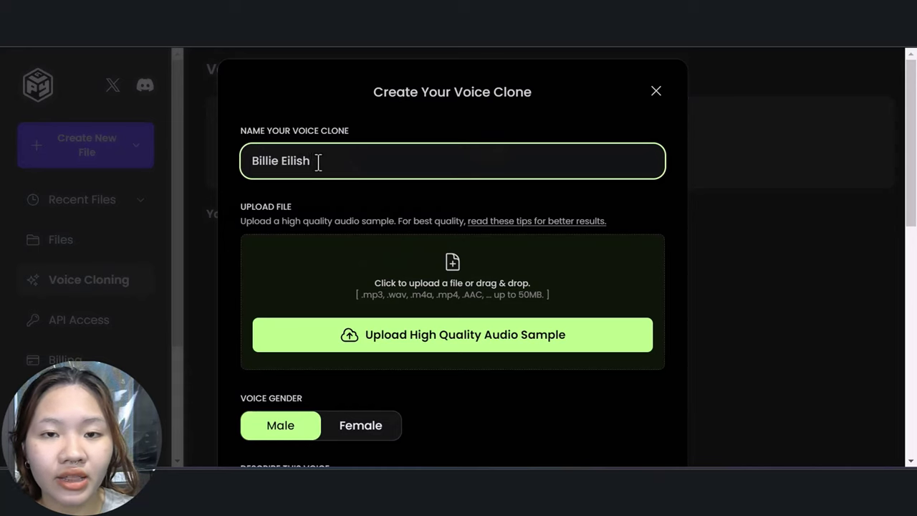
scroll(449, 257, "down", 1)
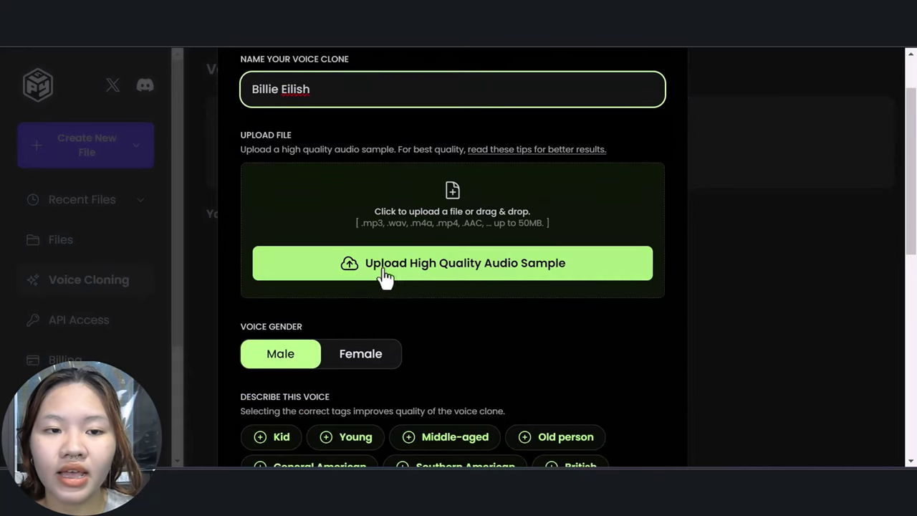
left_click(392, 264)
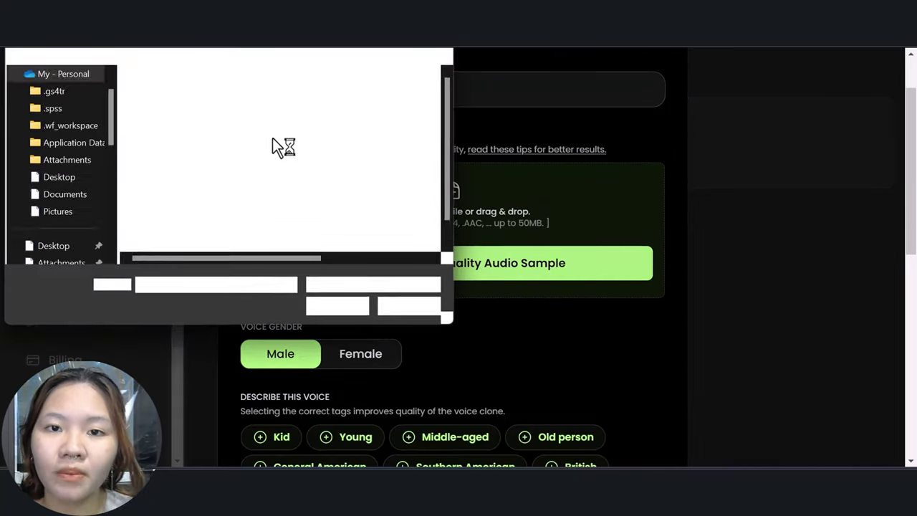
double_click(243, 111)
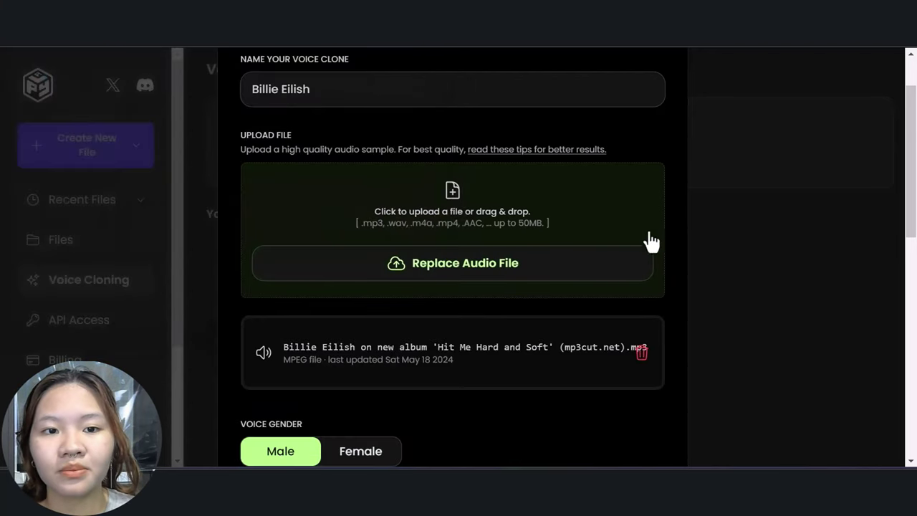
scroll(500, 380, "down", 2)
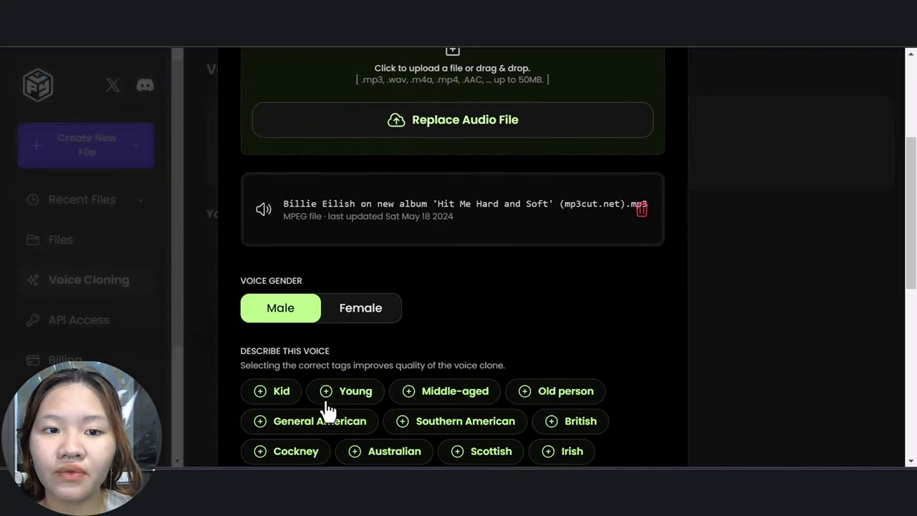
left_click(364, 321)
- Tag the voice as Young, General American and English
scroll(520, 276, "down", 2)
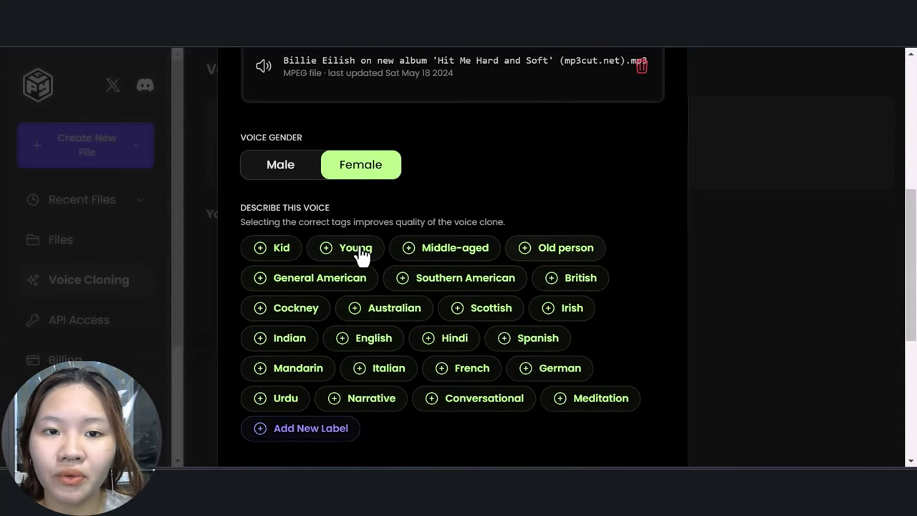
left_click_drag(358, 252, 582, 245)
scroll(530, 258, "down", 1)
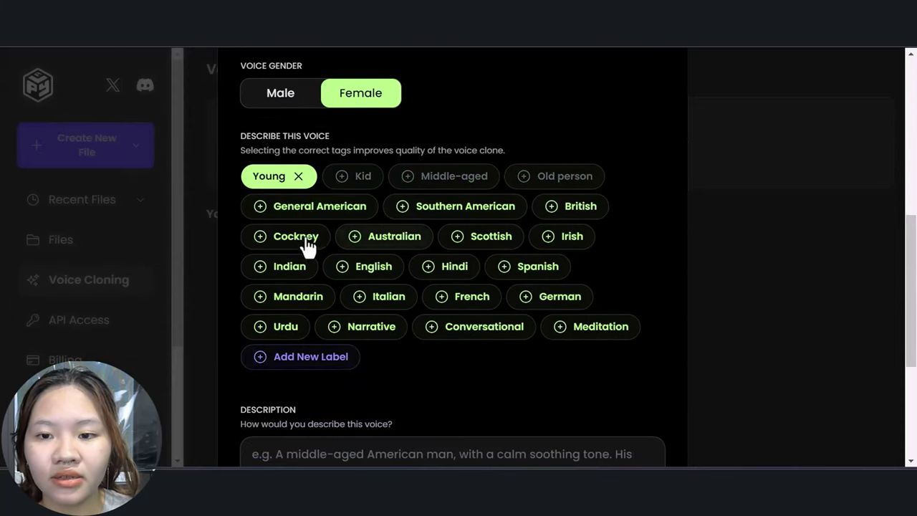
left_click(324, 218)
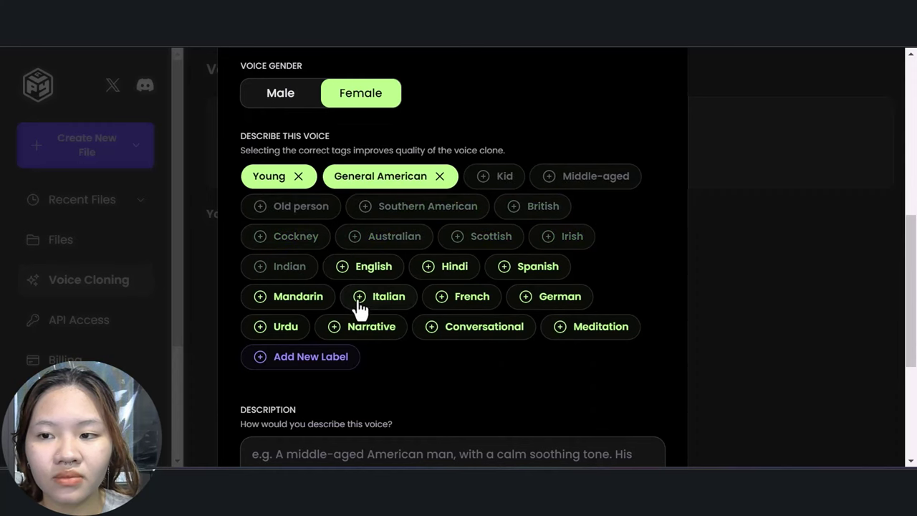
left_click(347, 275)
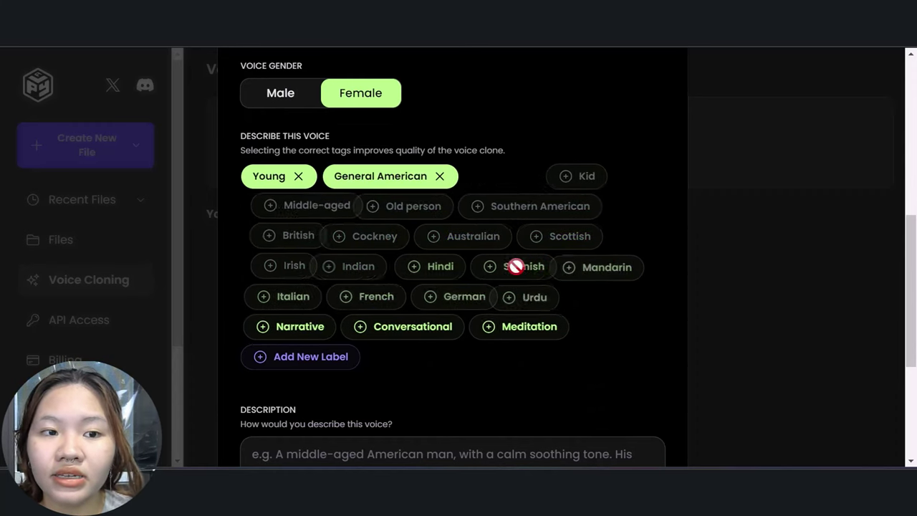
- Paste the voice description, confirm cloning rights, and create the clone
scroll(418, 275, "down", 1)
scroll(418, 275, "down", 2)
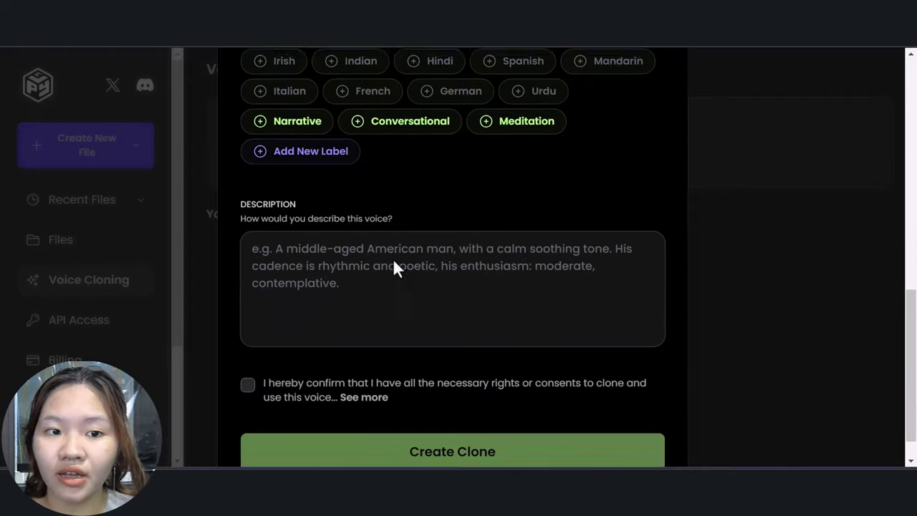
left_click(395, 266)
type("A young American, deep voice")
scroll(425, 176, "down", 1)
left_click(249, 343)
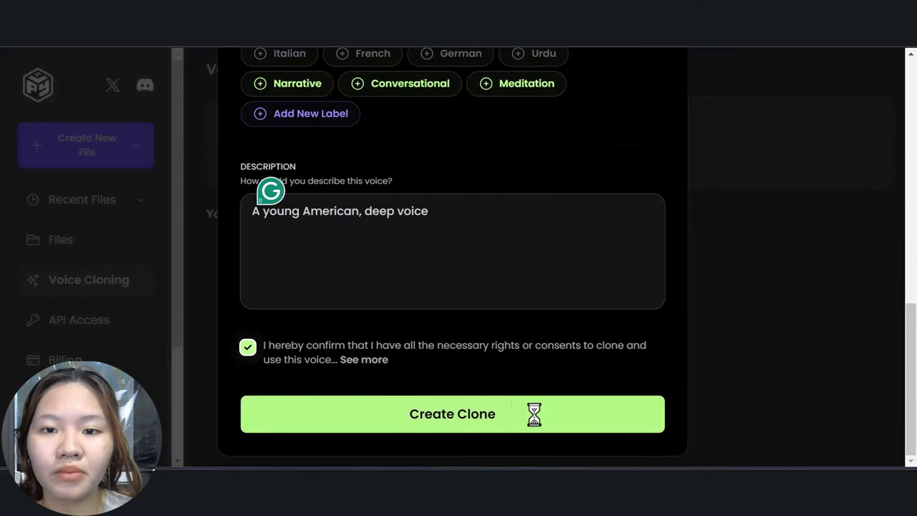
left_click(489, 415)
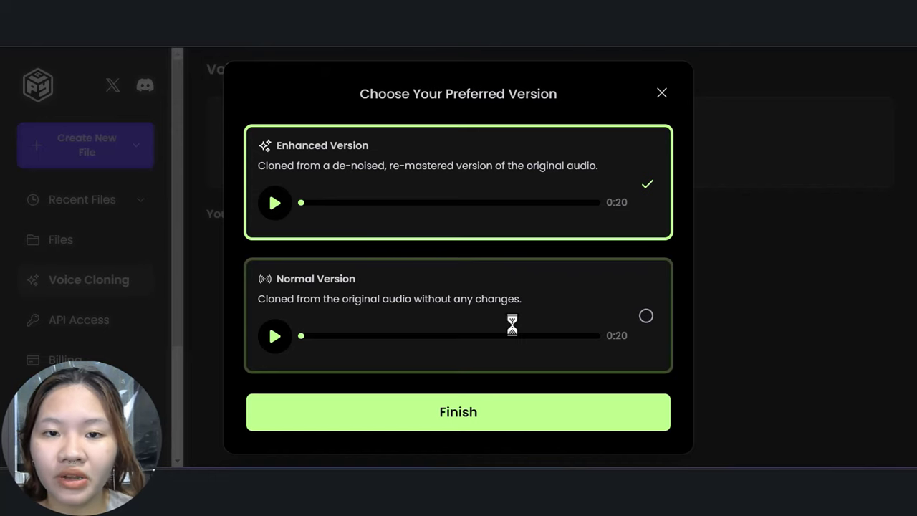
- Keep the Enhanced version and finish the Billie Eilish clone
left_click(500, 411)
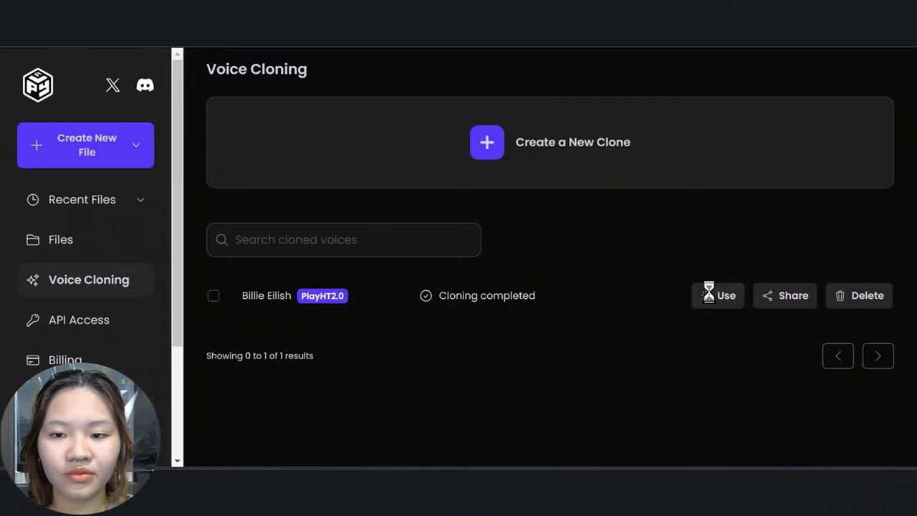
- Start a new file with the Billie Eilish clone, paste the five-line script, and generate all lines
left_click(688, 293)
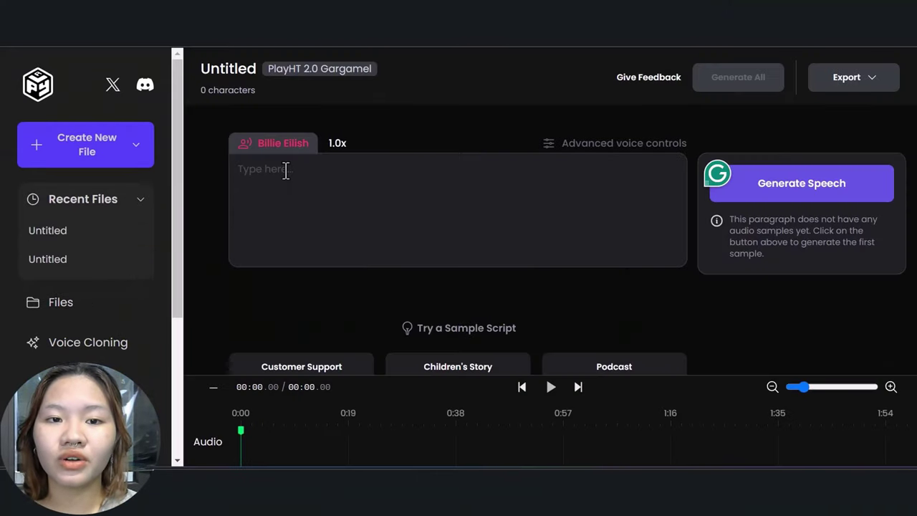
key("ctrl+v")
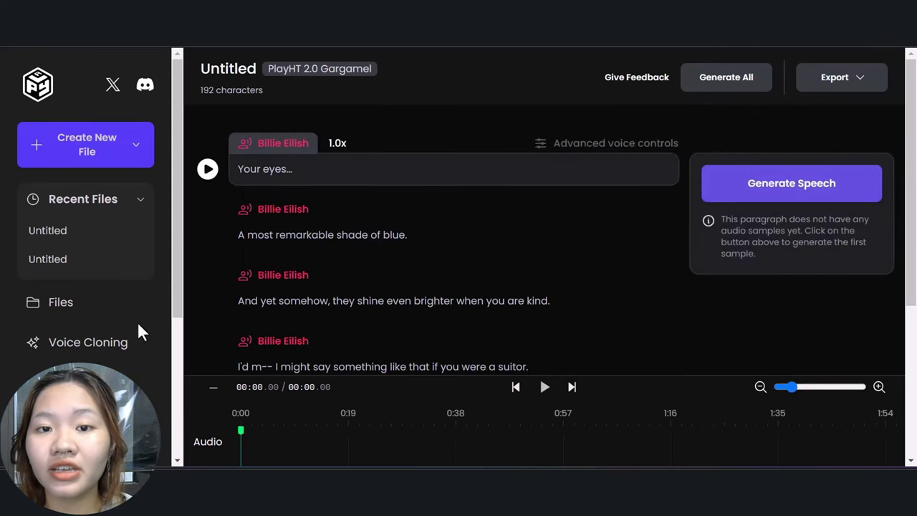
scroll(659, 230, "down", 4)
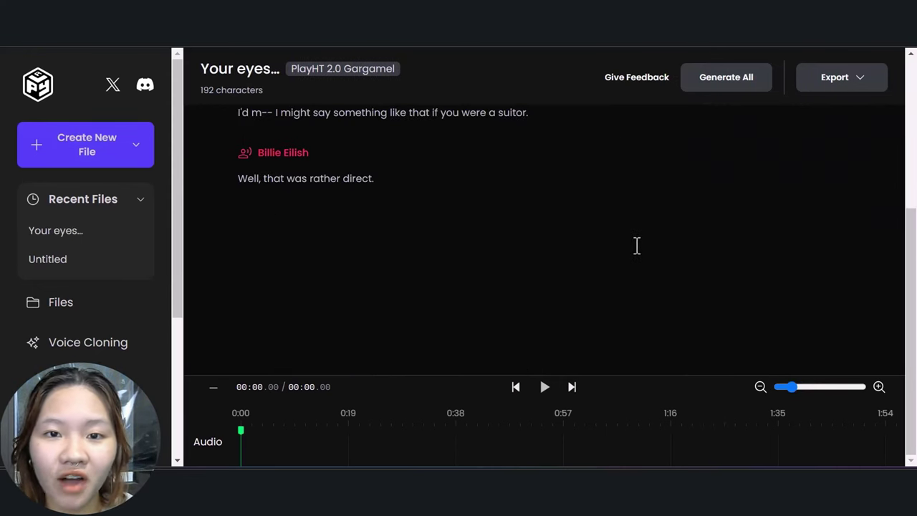
scroll(635, 246, "up", 4)
left_click(735, 74)
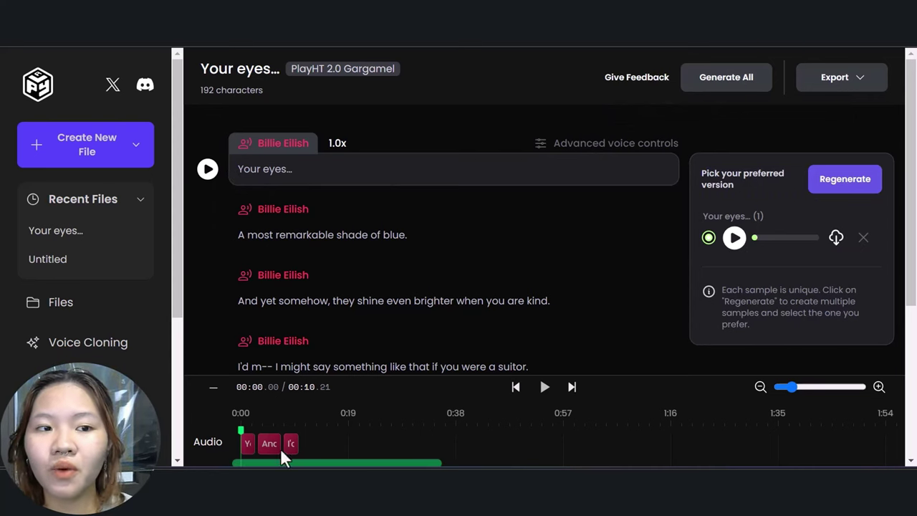
- Generate the audio for the final script line
scroll(363, 362, "down", 4)
scroll(403, 293, "up", 4)
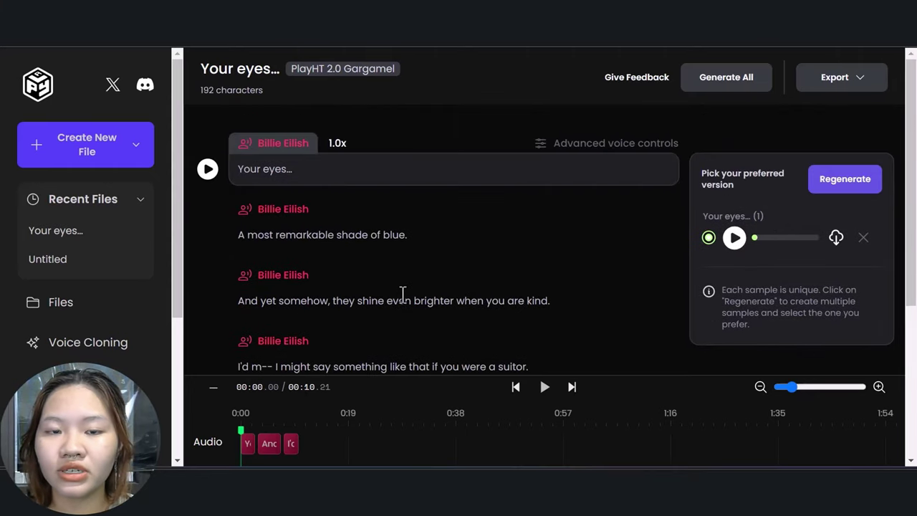
scroll(403, 294, "down", 2)
left_click(209, 289)
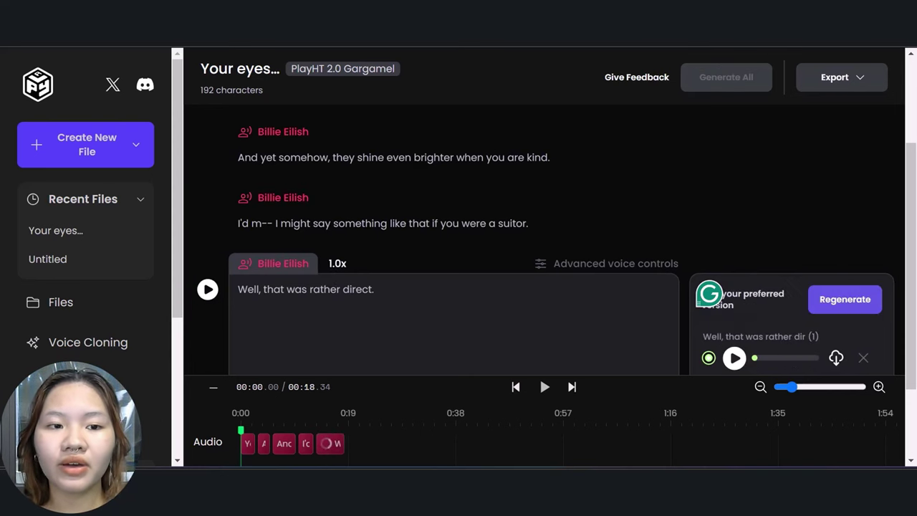
scroll(467, 158, "up", 2)
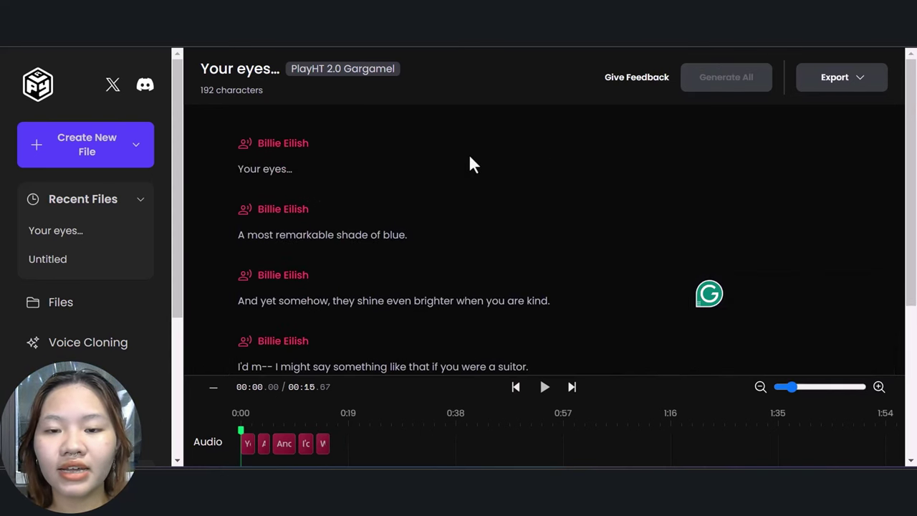
- Export the 'Your eyes…' script as a single audio file
left_click(870, 84)
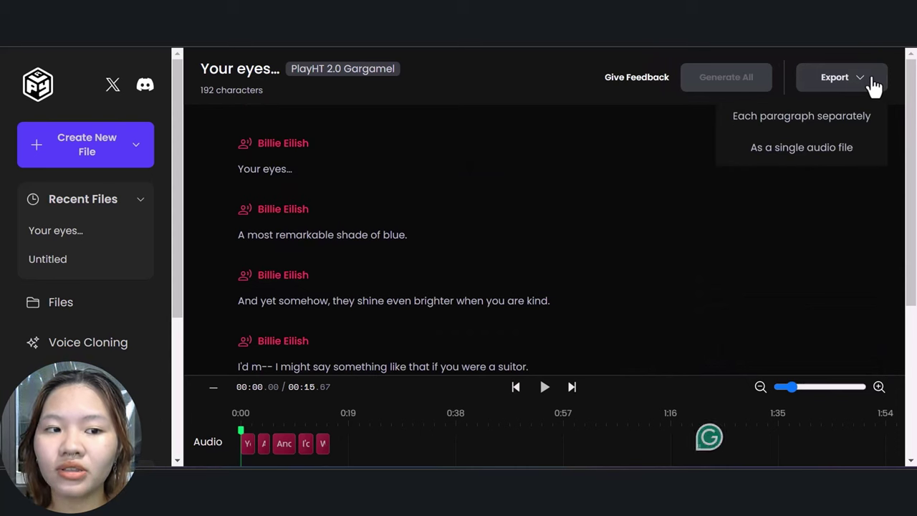
left_click(847, 152)
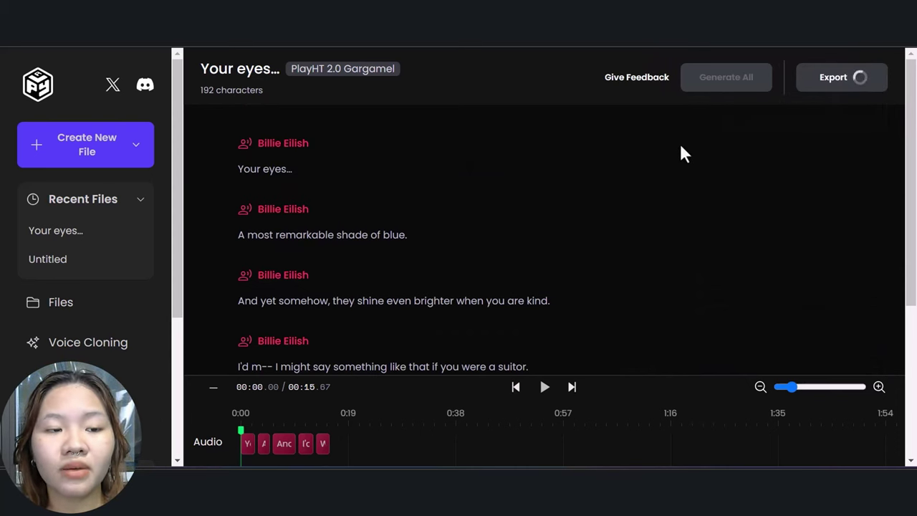